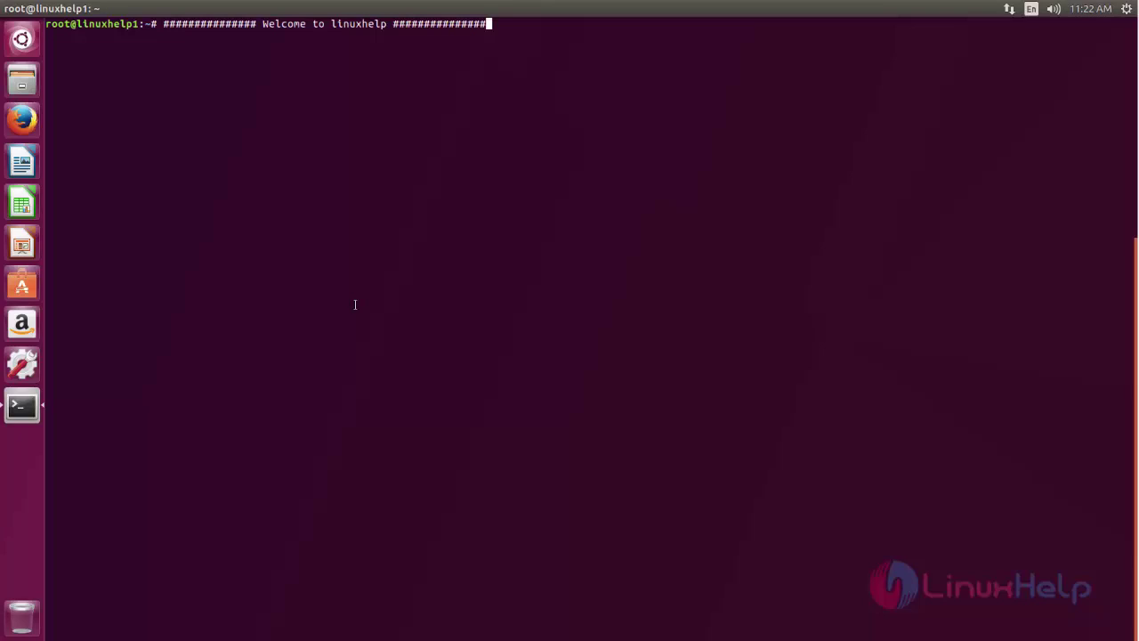
- Run 'apt-get update', then type 'apt-get install steam -y' at the prompt
{"action": "key", "text": "Return"}
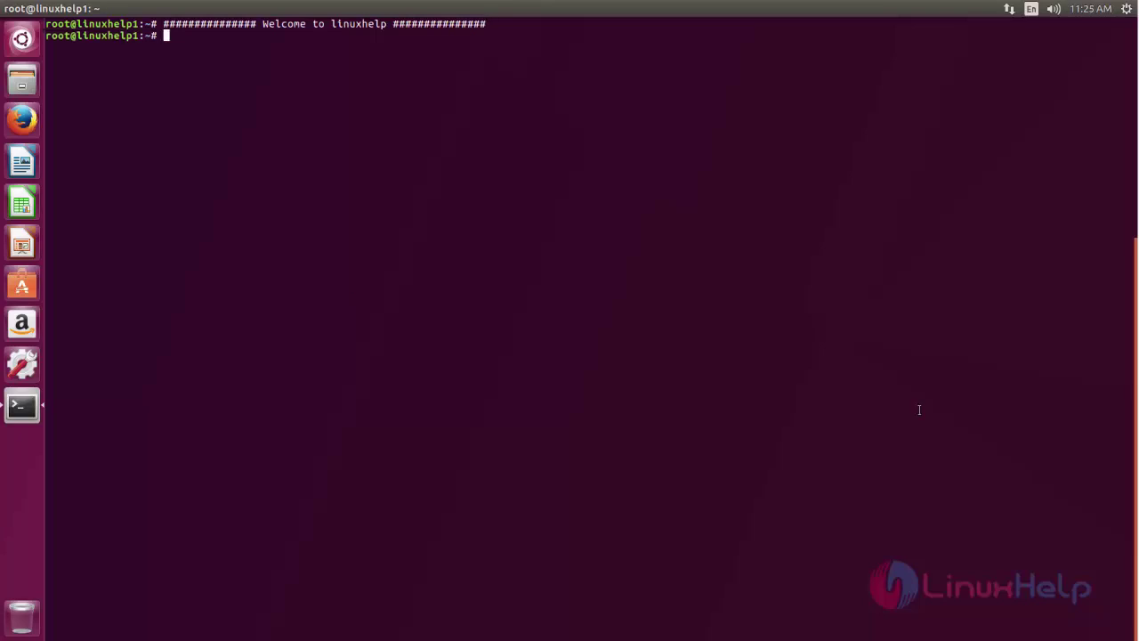
{"action": "type", "text": "apt-get update"}
{"action": "key", "text": "Return"}
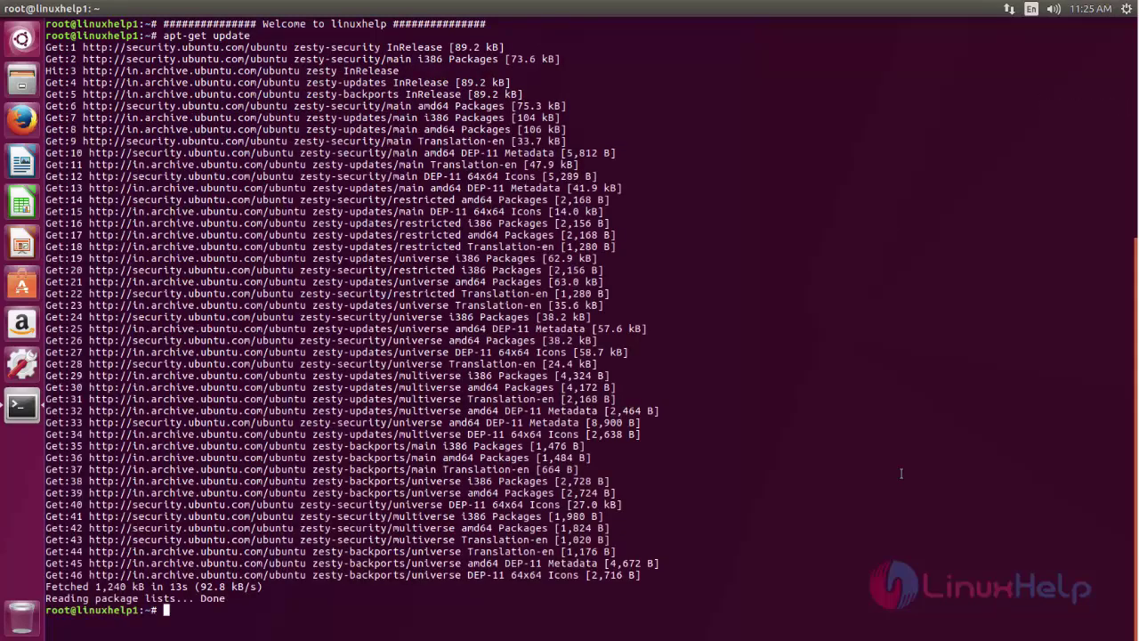
{"action": "type", "text": "apt-get install steam -y"}
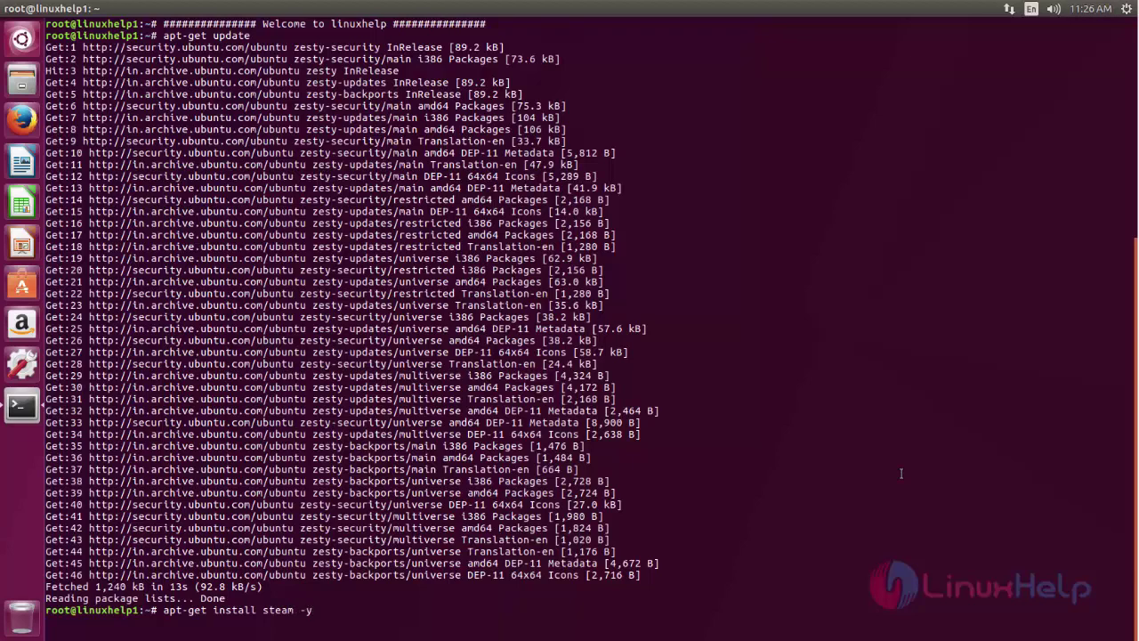
- Run the Steam install and delete the blocking /var/lib/dpkg/lock file with rm -rf
{"action": "key", "text": "Return"}
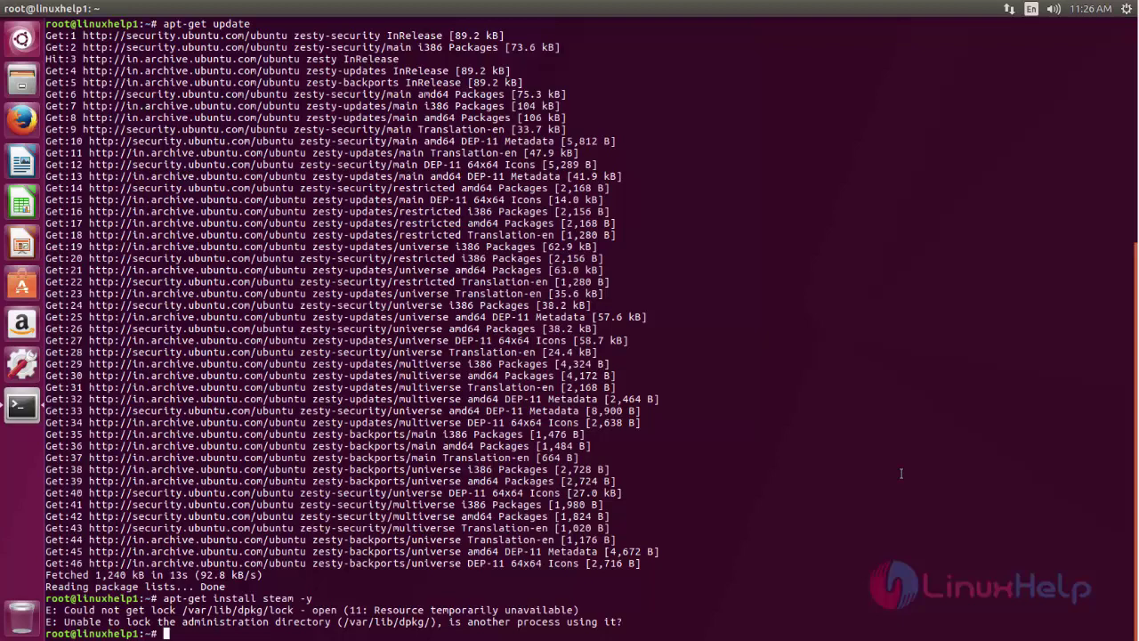
{"action": "type", "text": "rm -rf"}
{"action": "double_click", "coordinate": [205, 610]}
{"action": "middle_click", "coordinate": [238, 596]}
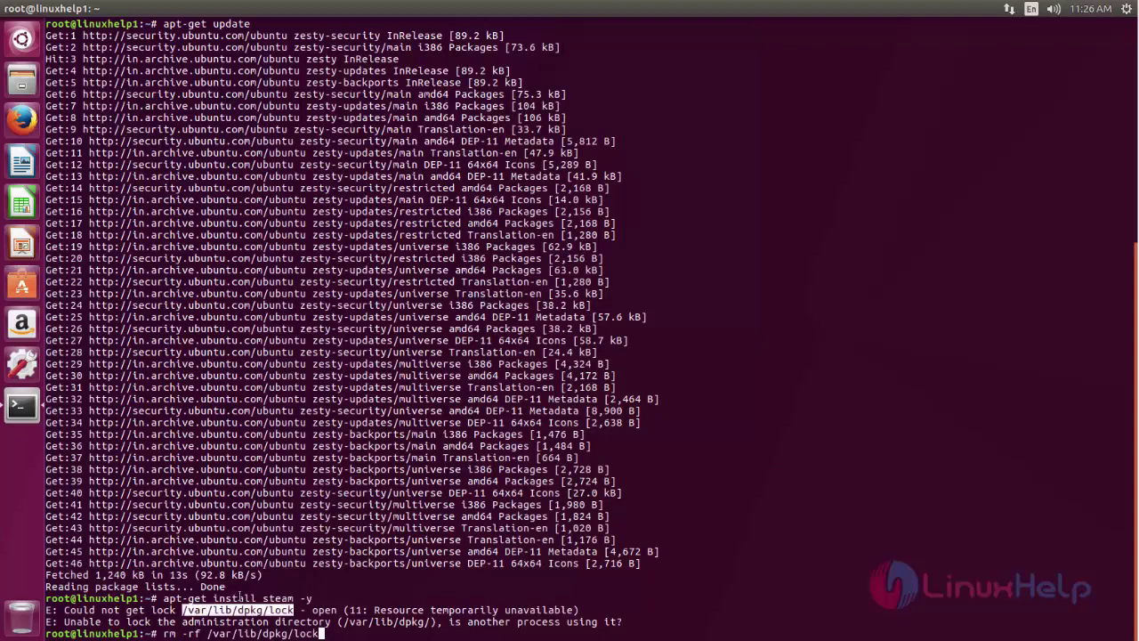
{"action": "key", "text": "Return"}
- Rerun 'apt-get install steam -y' so steam:i386 installs
{"action": "type", "text": "rm -rf"}
{"action": "middle_click", "coordinate": [239, 598]}
{"action": "key", "text": "Up"}
{"action": "key", "text": "Up"}
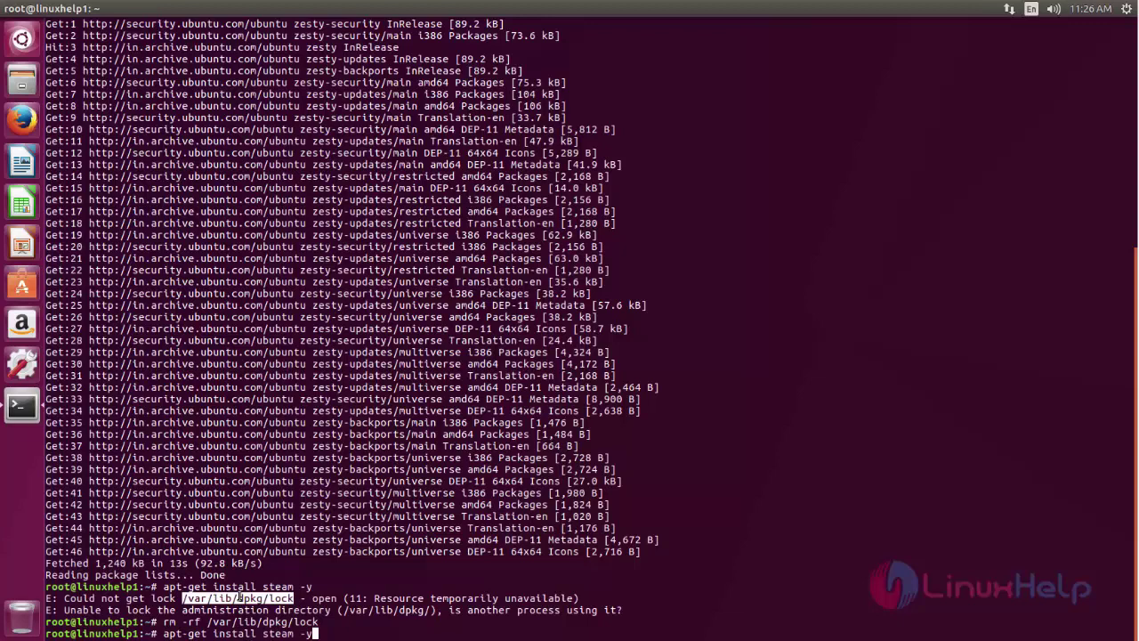
{"action": "key", "text": "Return"}
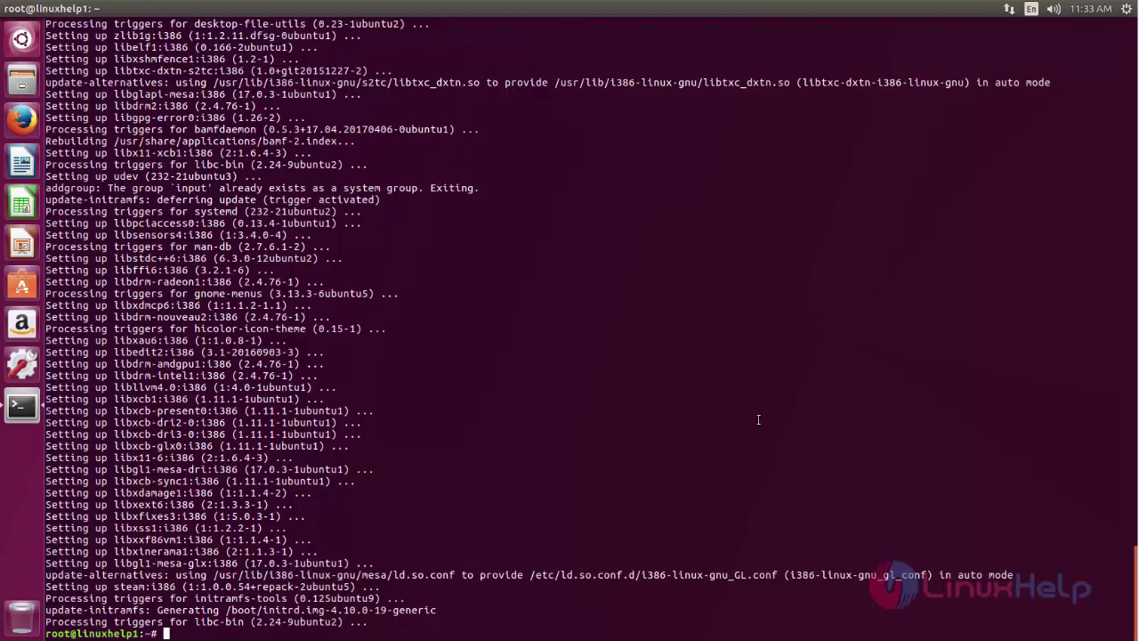
- Download the two SteamOS .debs and libudev0 with wget, then list them with ls
{"action": "type", "text": "wget http://repo.steamstatic.com/steamos/pool/main/s/steamos-compositor/steamos-compositor_1.34+bsos1_amd64.deb http://repo.steamstatic.com/steamos/pool/main/s/steamos-modeswitch-inhibitor/steamos-modeswitch-inhibitor_1.10+bsos1_amd64.deb"}
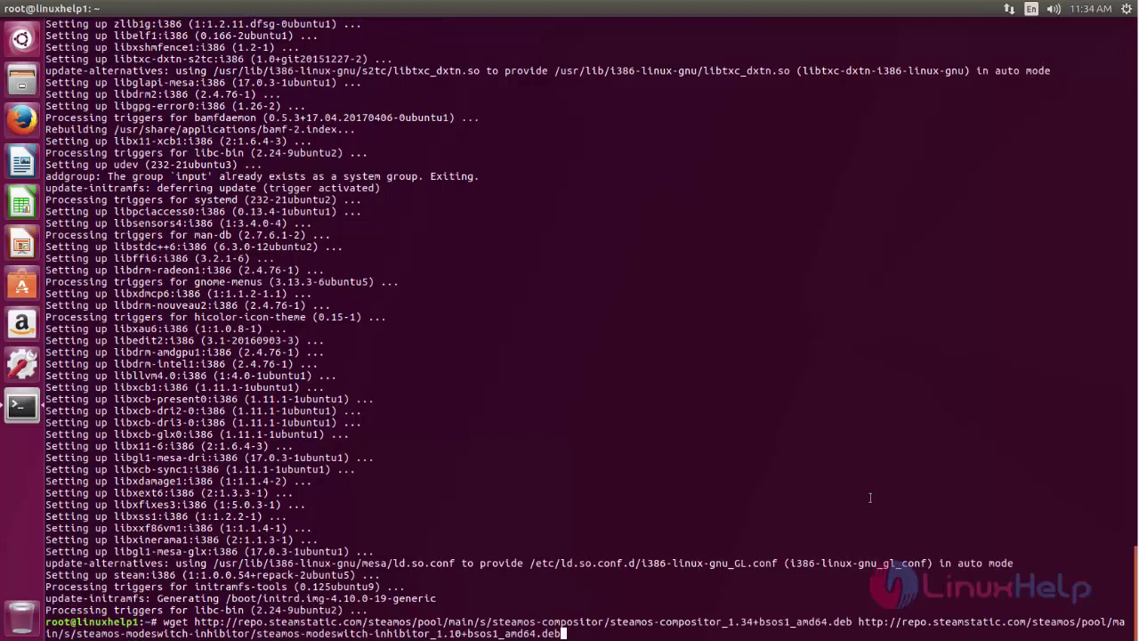
{"action": "key", "text": "Return"}
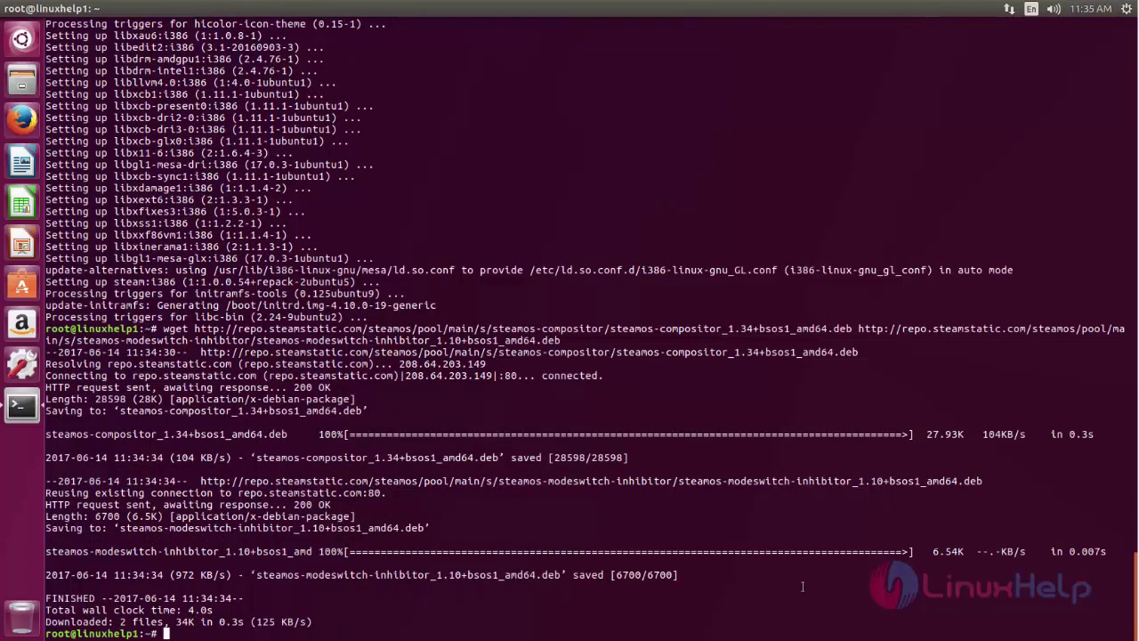
{"action": "type", "text": "wget ftp.fit.vutbr.cz/pub/systems/ubuntu/ubuntu/pool/universe/u/udev/libudev0_175-0ubuntu19_amd64.deb"}
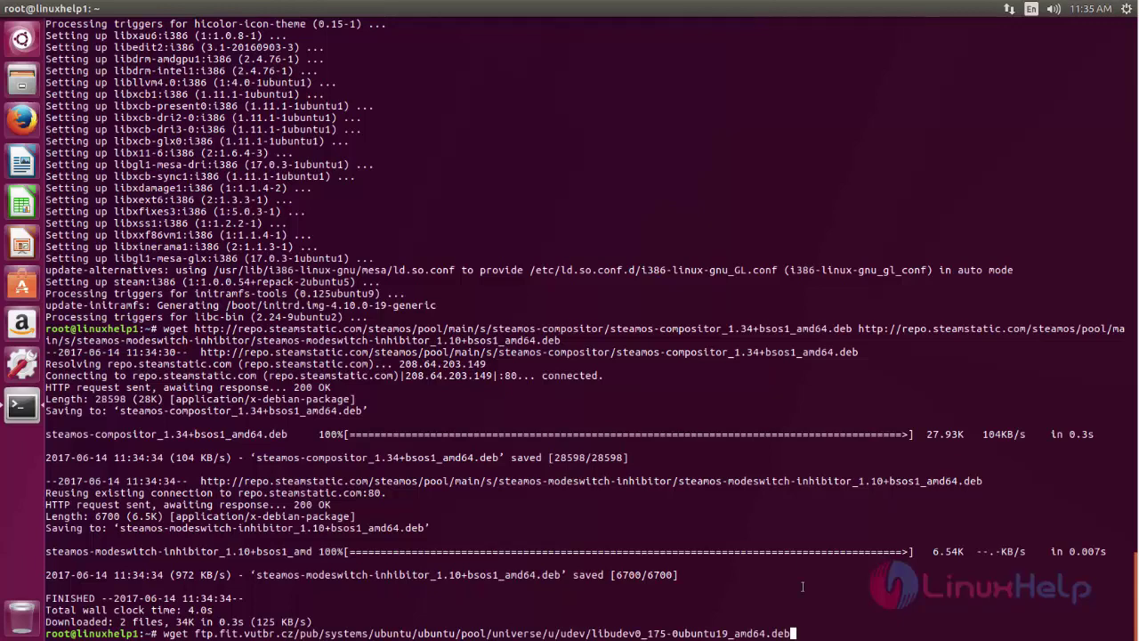
{"action": "key", "text": "Return"}
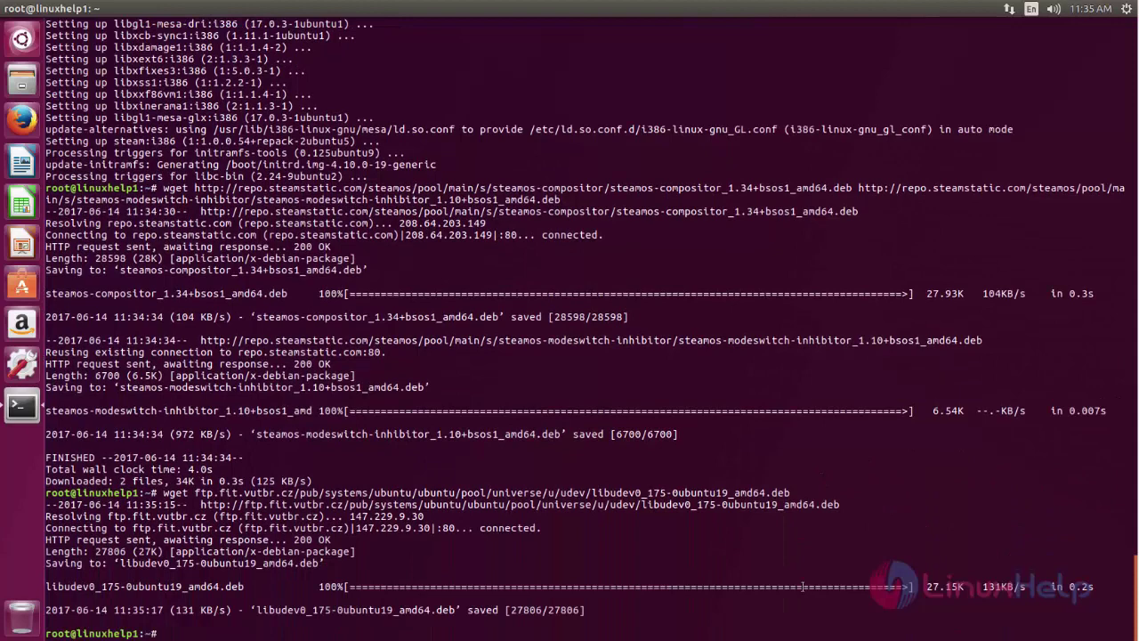
{"action": "type", "text": "ls"}
{"action": "key", "text": "Return"}
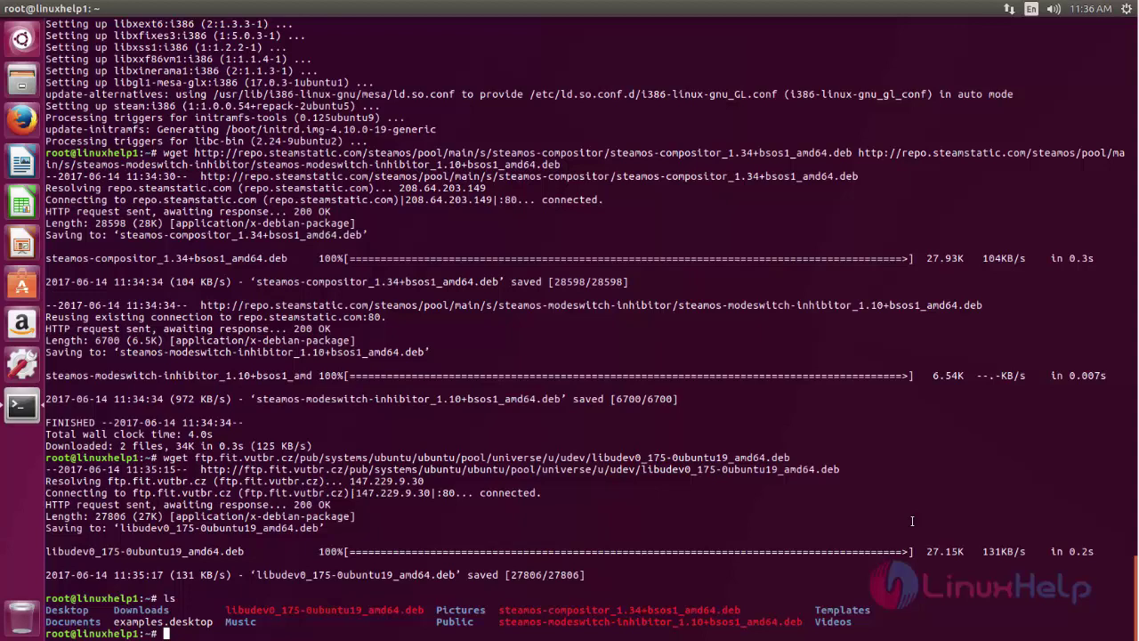
- Clear the screen and run 'apt-get install gdebi -y'
{"action": "key", "text": "ctrl+l"}
{"action": "type", "text": "apt-g"}
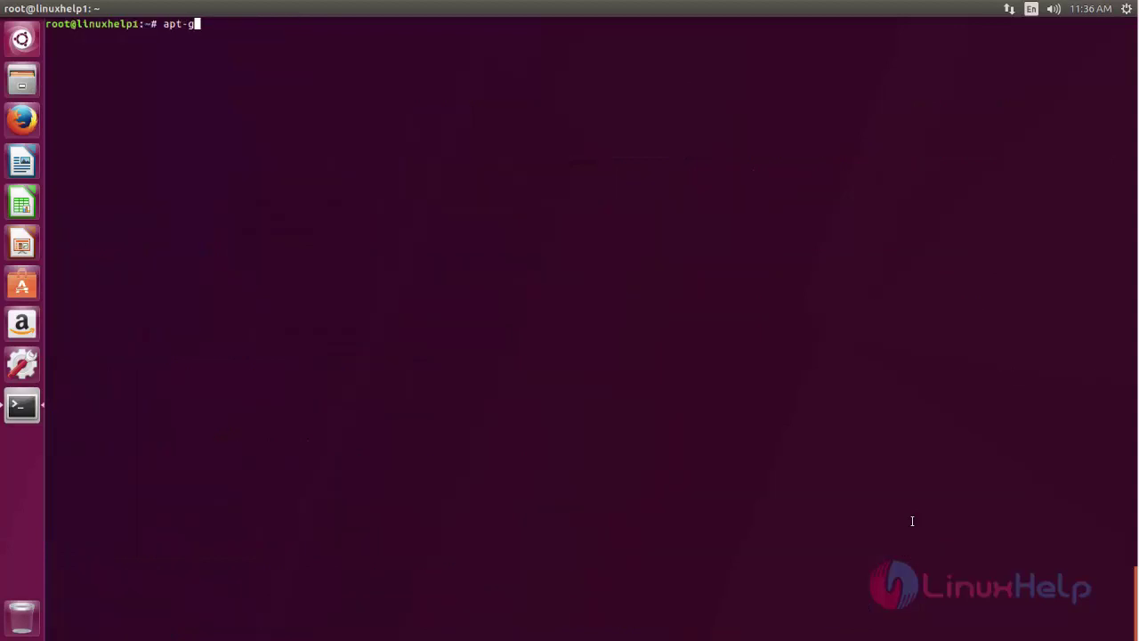
{"action": "type", "text": "et install gdebi -y"}
{"action": "key", "text": "Return"}
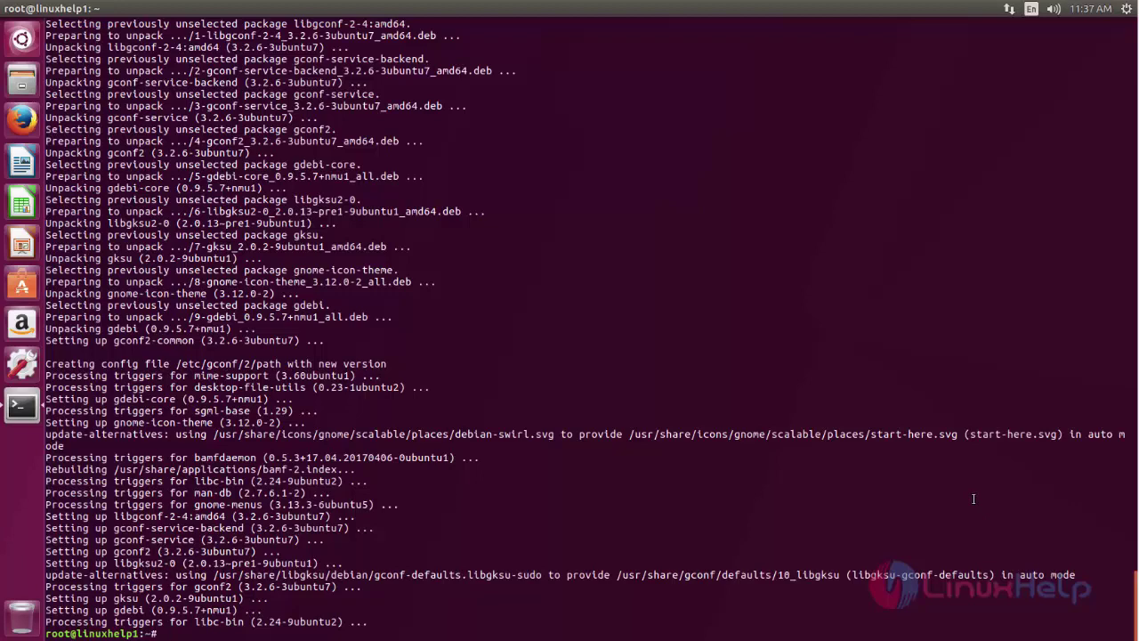
- Build a gdebi command listing the libudev0, steamos-compositor and steamos-modeswitch-inhibitor .deb files
{"action": "type", "text": "ls"}
{"action": "key", "text": "Return"}
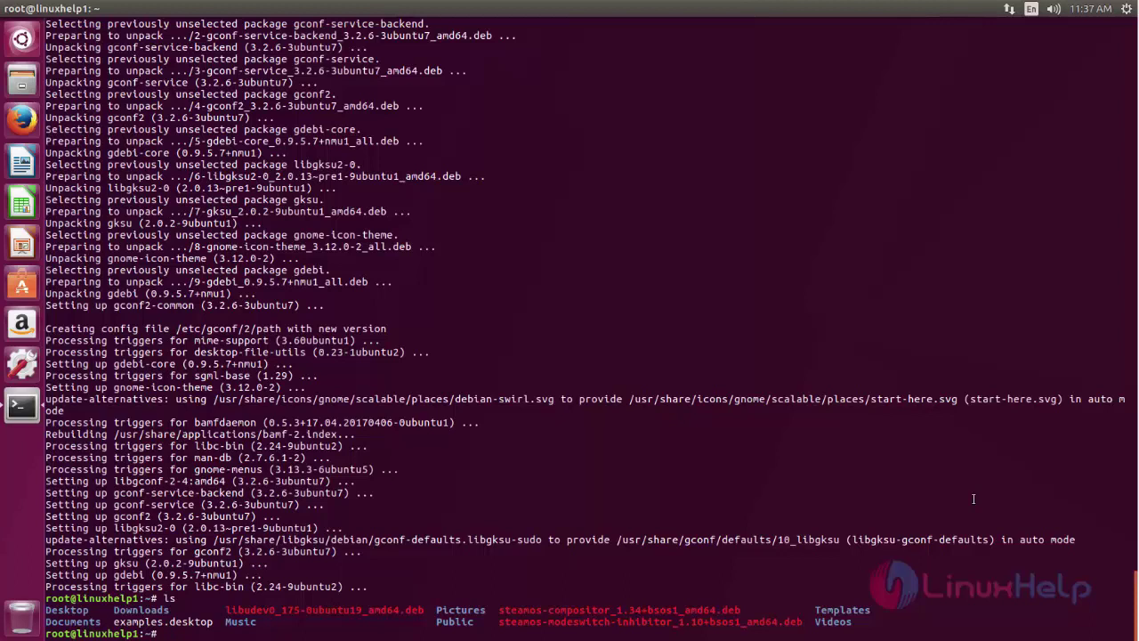
{"action": "type", "text": "gdebi"}
{"action": "type", "text": " ll"}
{"action": "type", "text": "b"}
{"action": "key", "text": "Tab"}
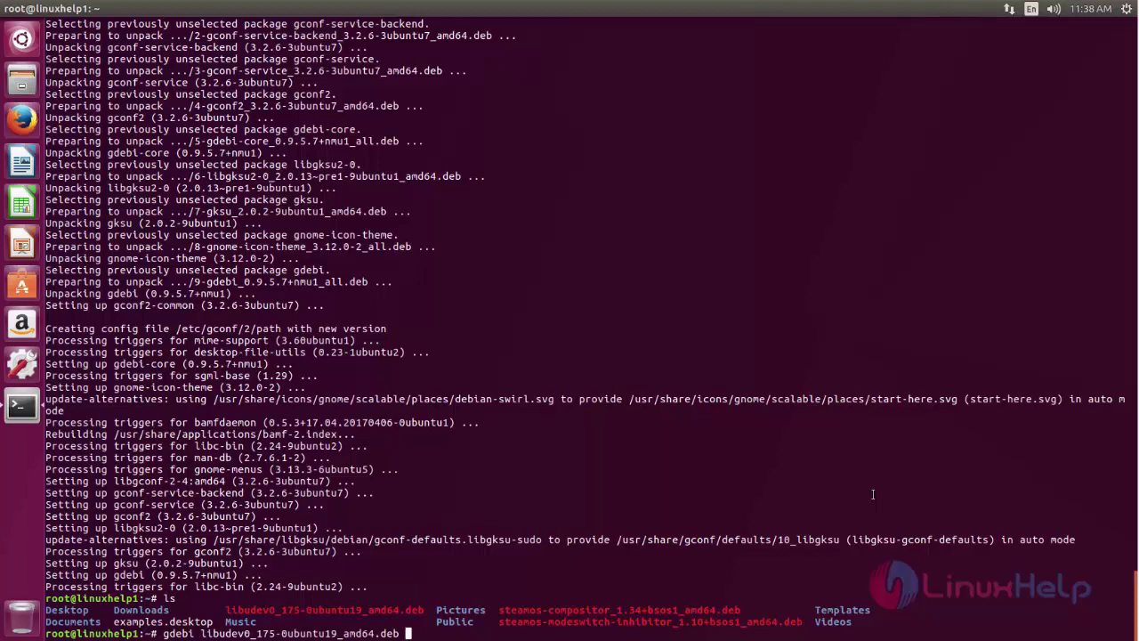
{"action": "type", "text": "st"}
{"action": "key", "text": "Tab"}
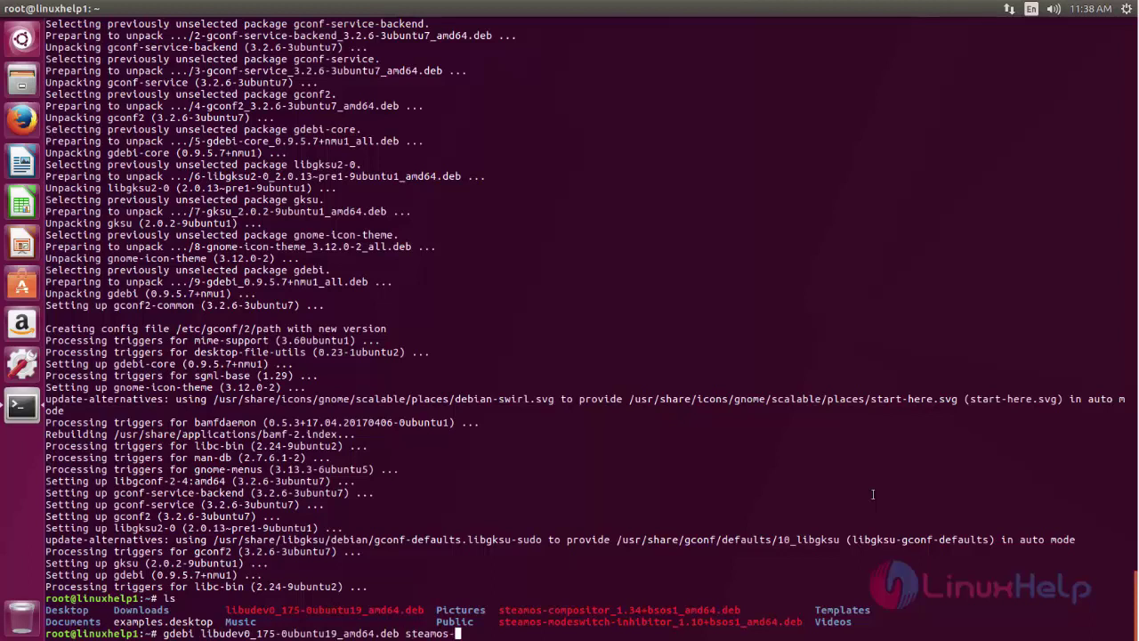
{"action": "type", "text": "co"}
{"action": "key", "text": "Tab"}
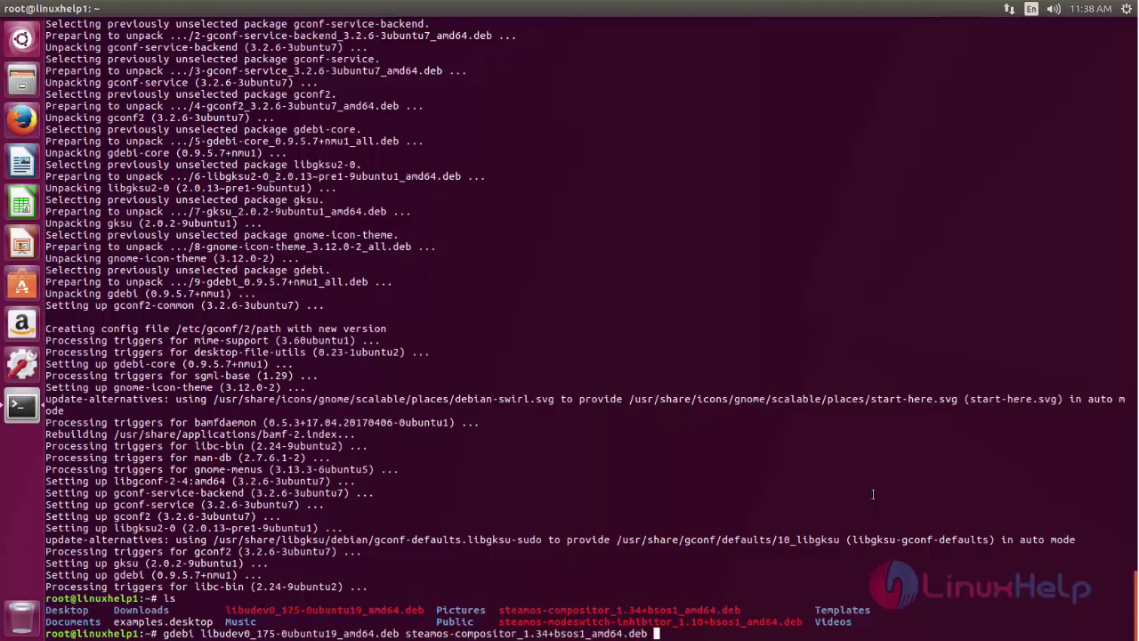
{"action": "type", "text": "st"}
{"action": "key", "text": "Tab"}
{"action": "type", "text": "m"}
{"action": "key", "text": "Tab"}
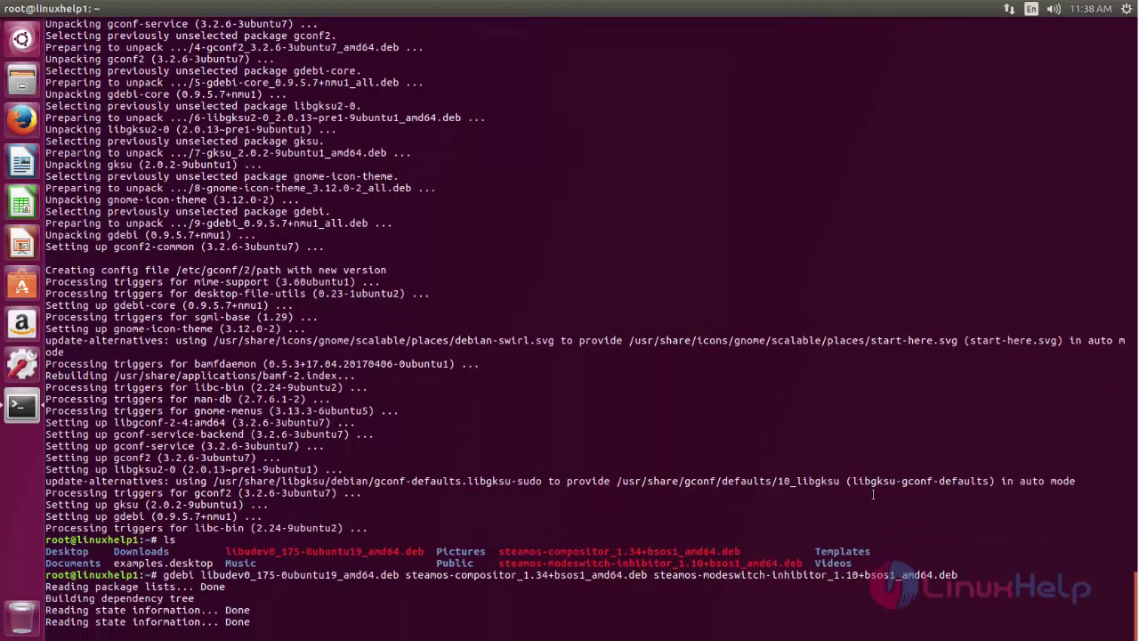
- Confirm the gdebi installation with 'y' and type 'init 6' to reboot
{"action": "type", "text": "y"}
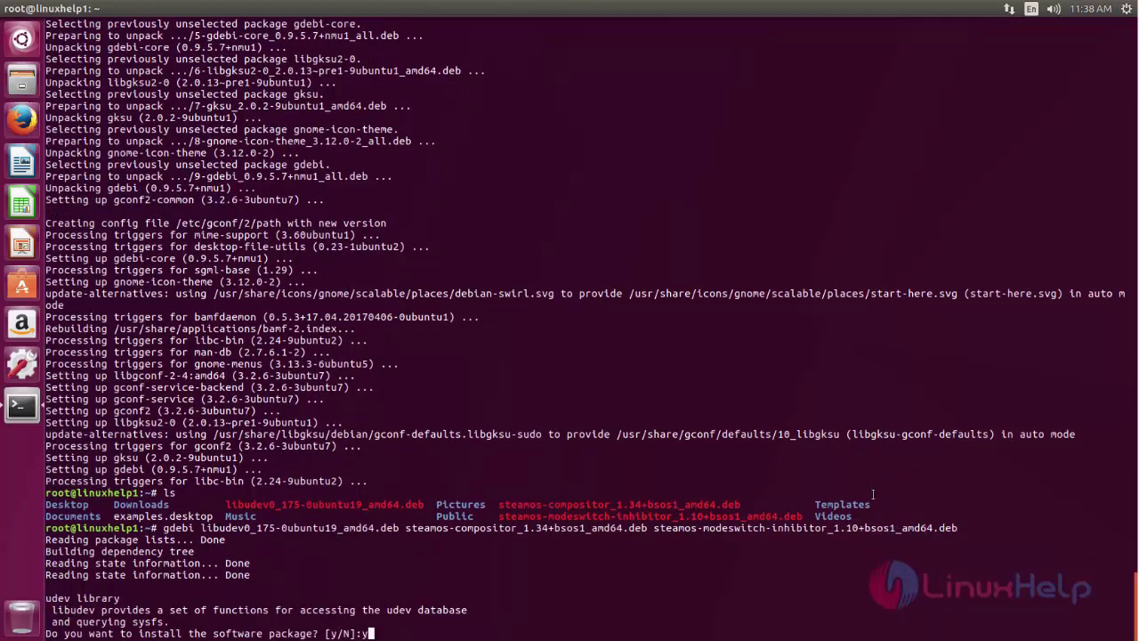
{"action": "key", "text": "Return"}
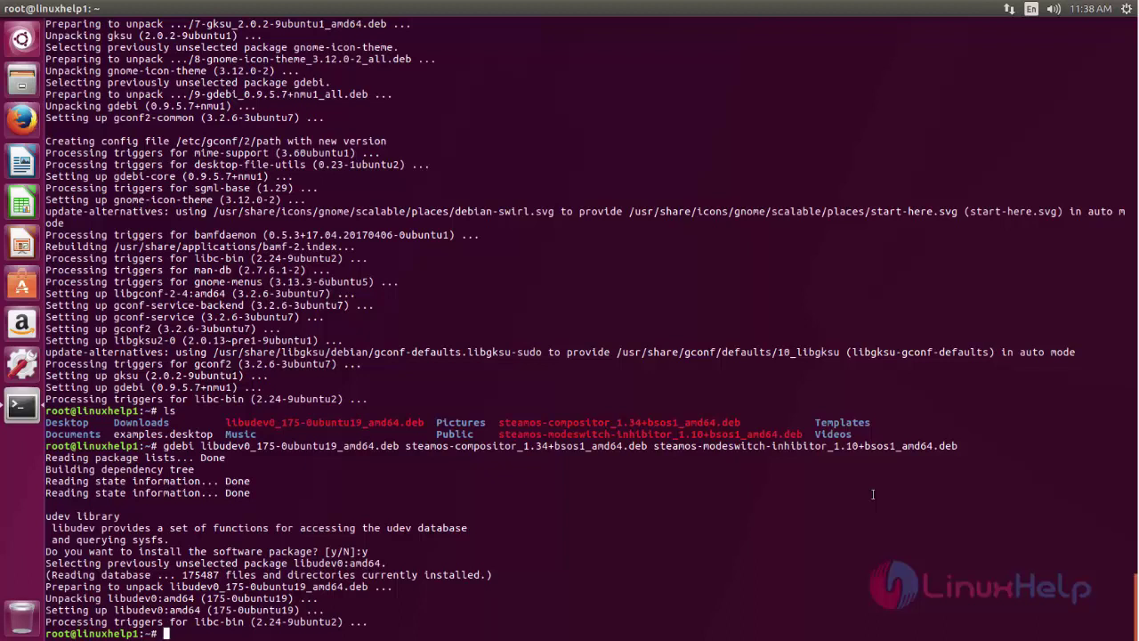
{"action": "type", "text": "init 6"}
- Reboot, choose the SteamOS session at the login screen and sign in with the user password
{"action": "key", "text": "Return"}
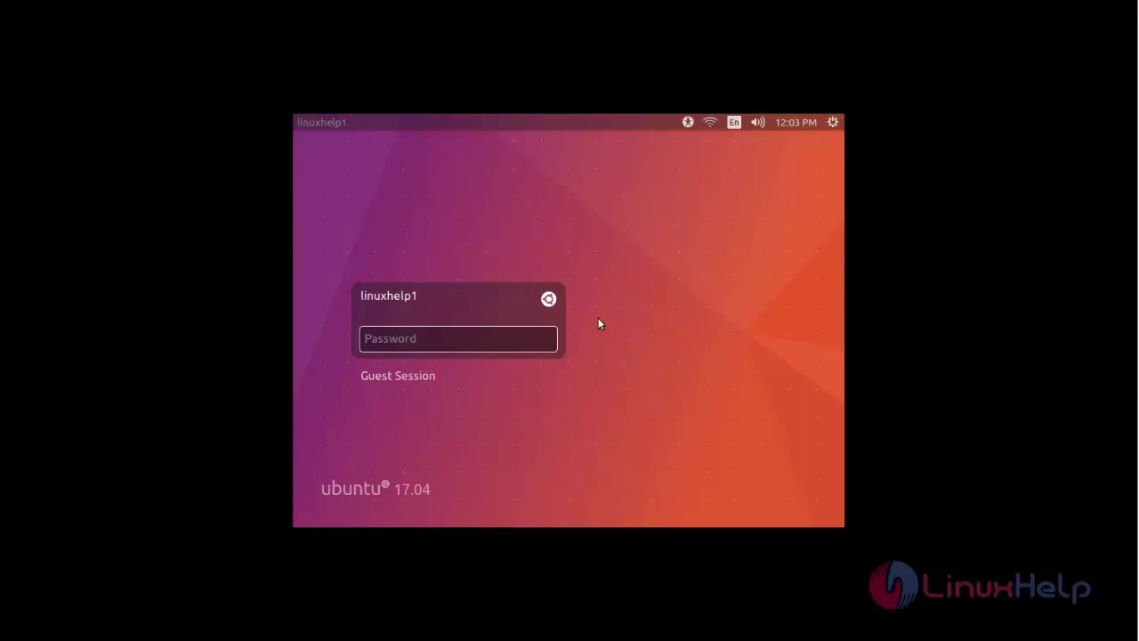
{"action": "left_click", "coordinate": [547, 298]}
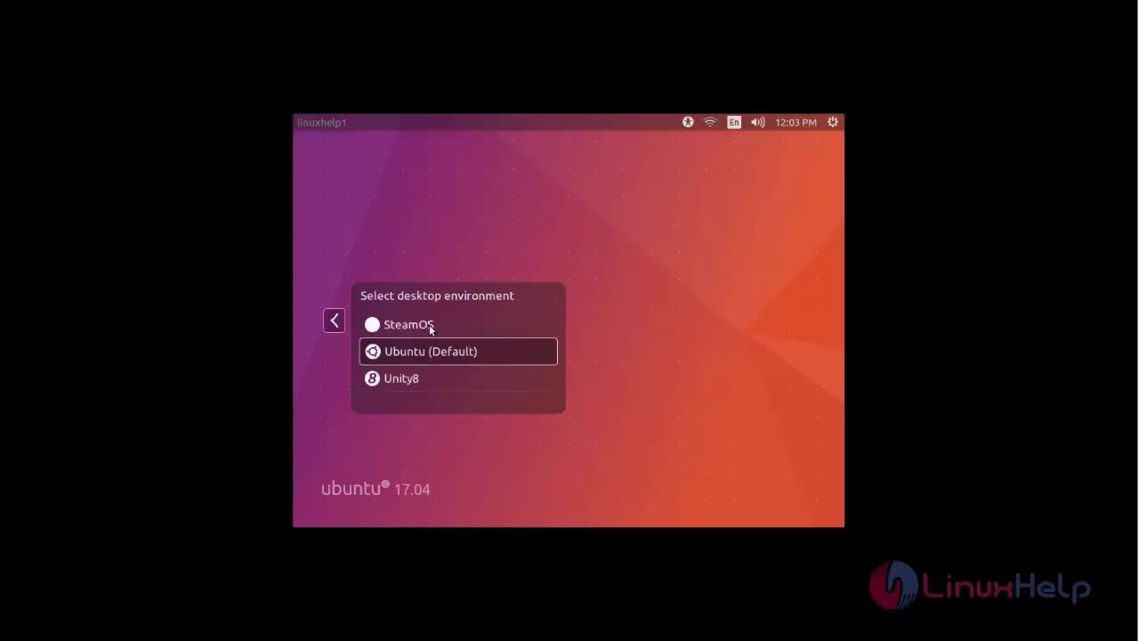
{"action": "left_click", "coordinate": [429, 324]}
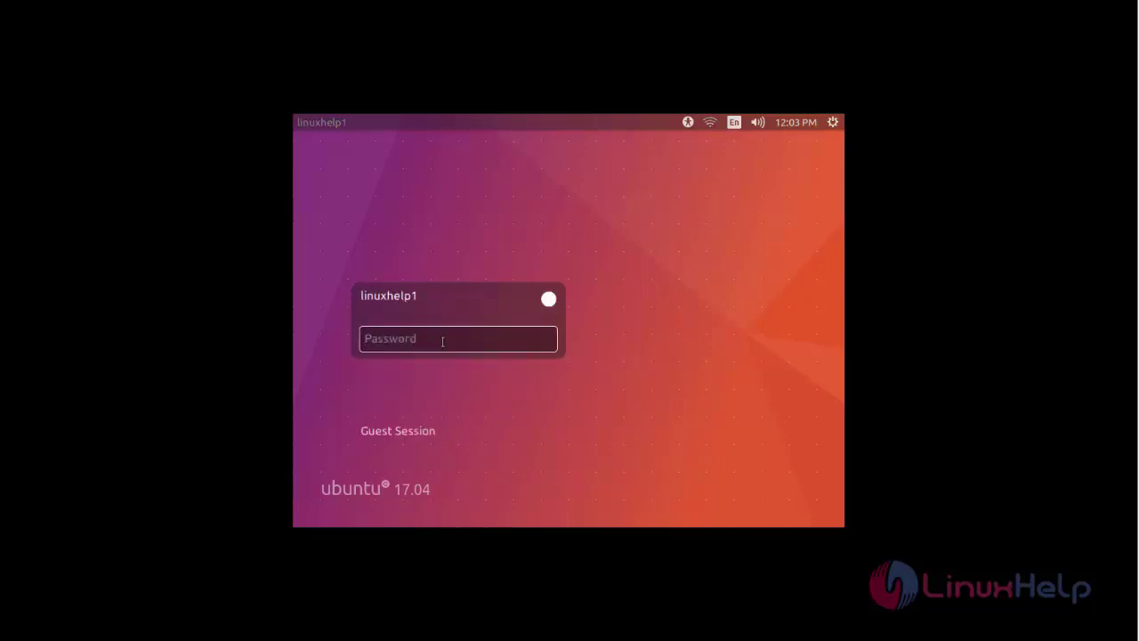
{"action": "type", "text": "•••"}
{"action": "key", "text": "Return"}
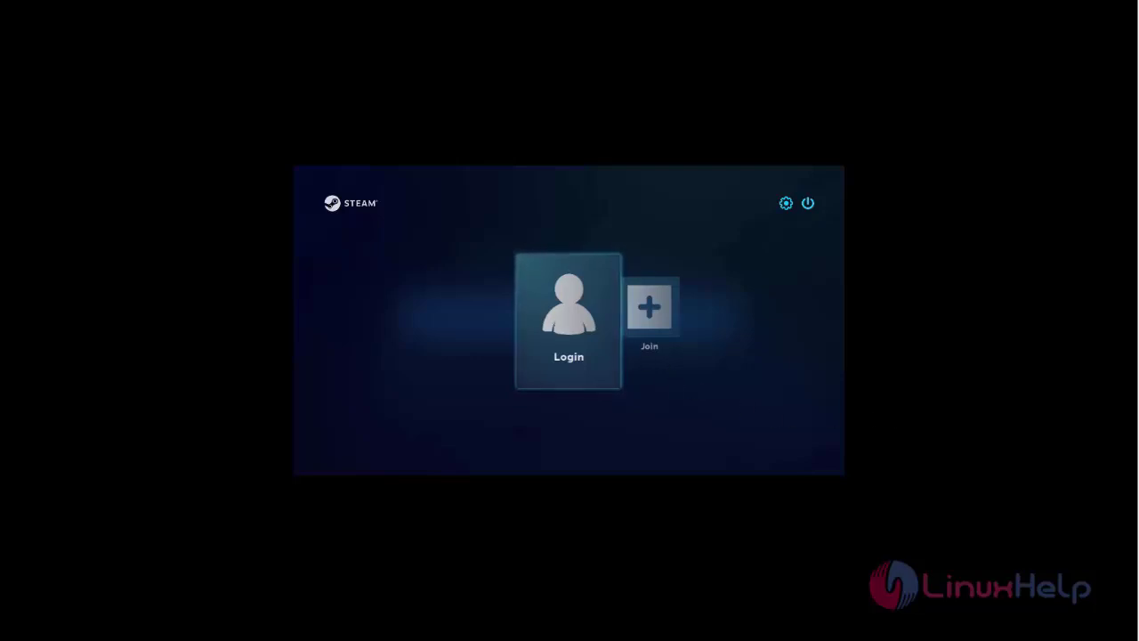
- Open Steam's login form and enter the Steam account name and password
{"action": "left_click", "coordinate": [566, 331]}
{"action": "type", "text": "lin"}
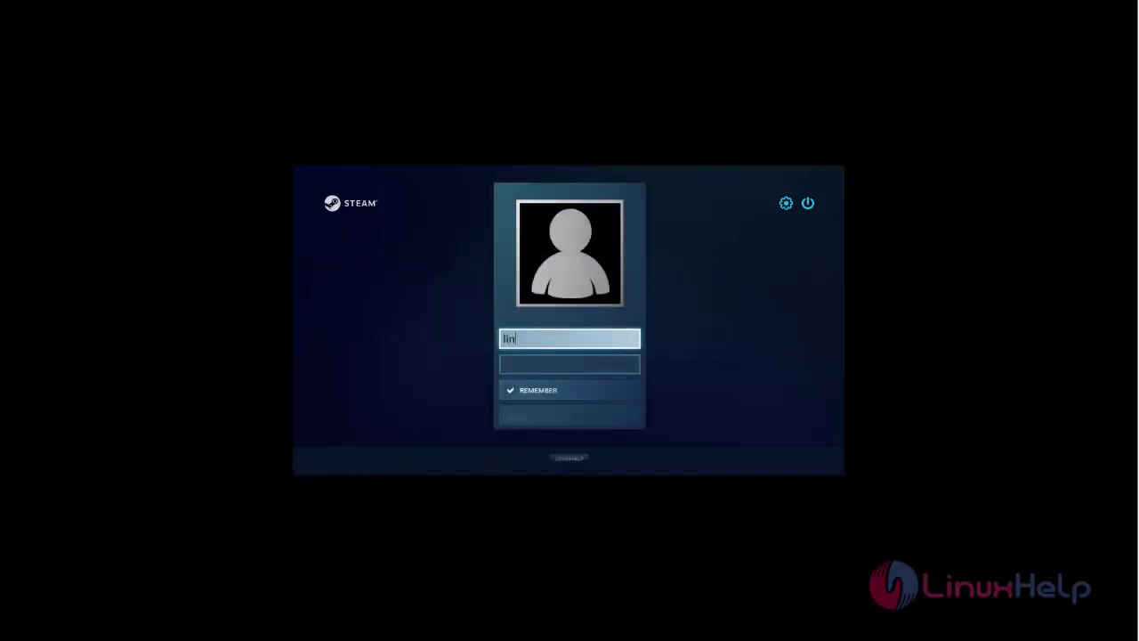
{"action": "type", "text": "uxhelpsteam"}
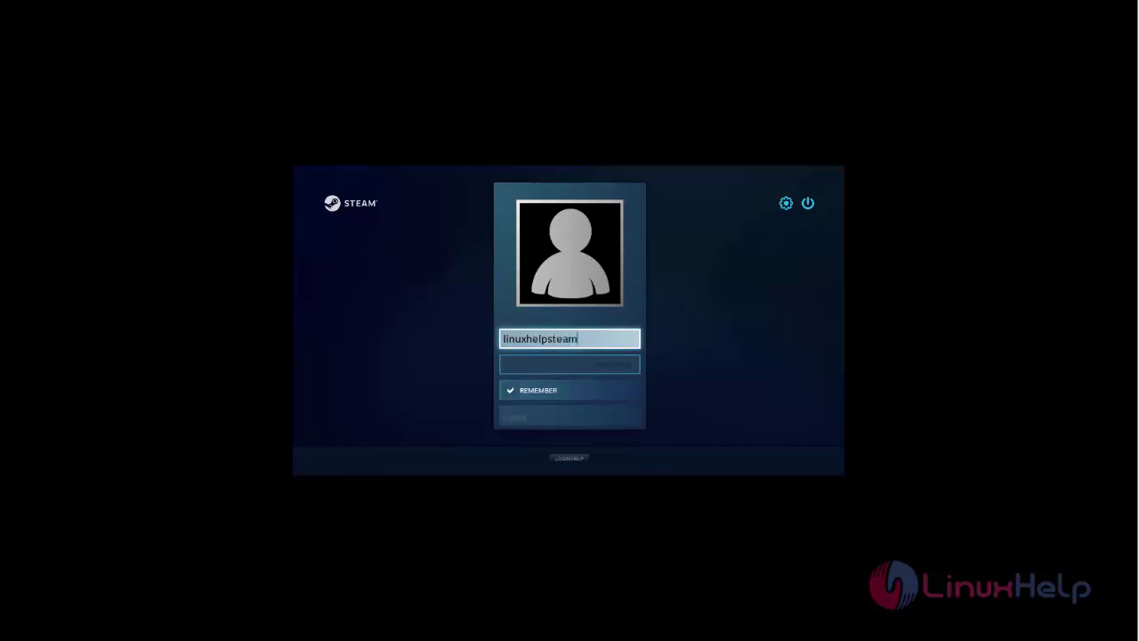
{"action": "key", "text": "Tab"}
{"action": "type", "text": "***"}
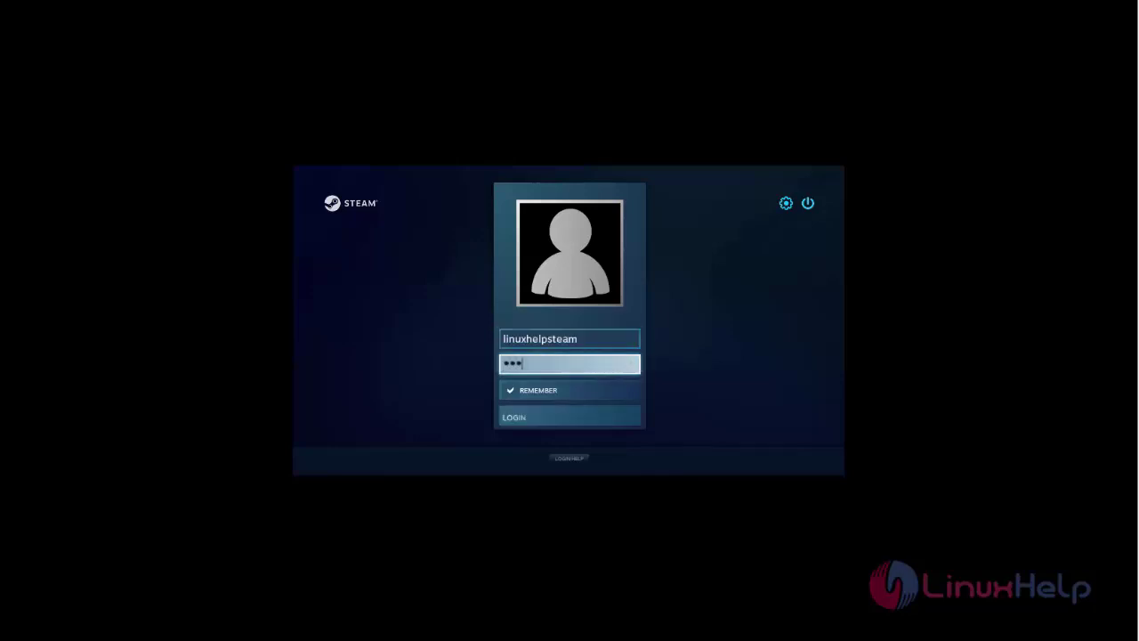
{"action": "type", "text": "*******"}
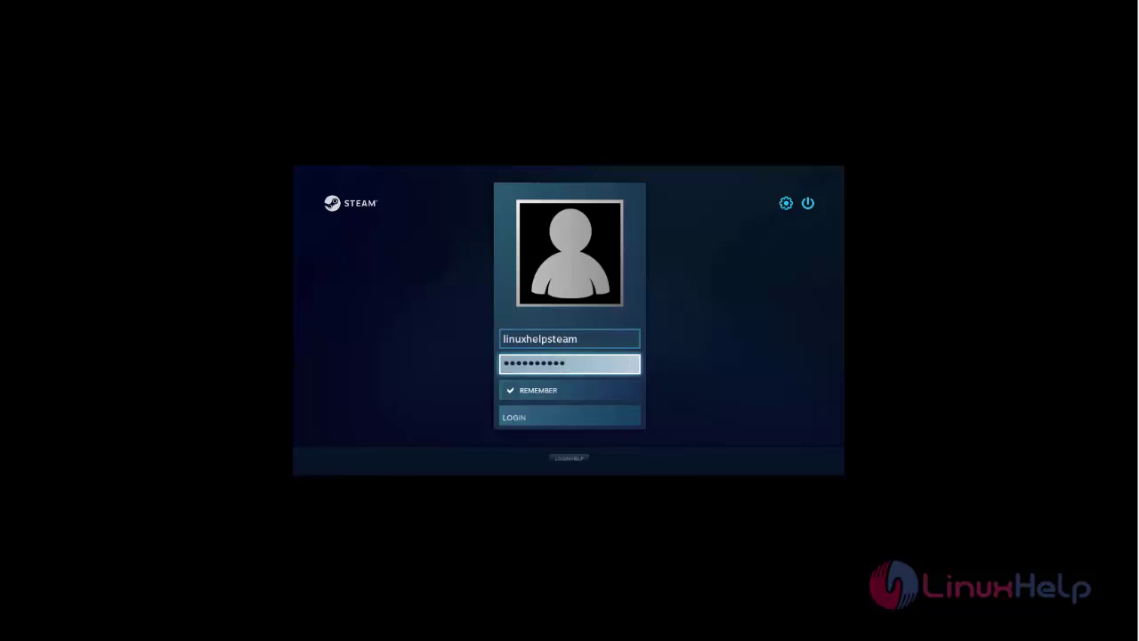